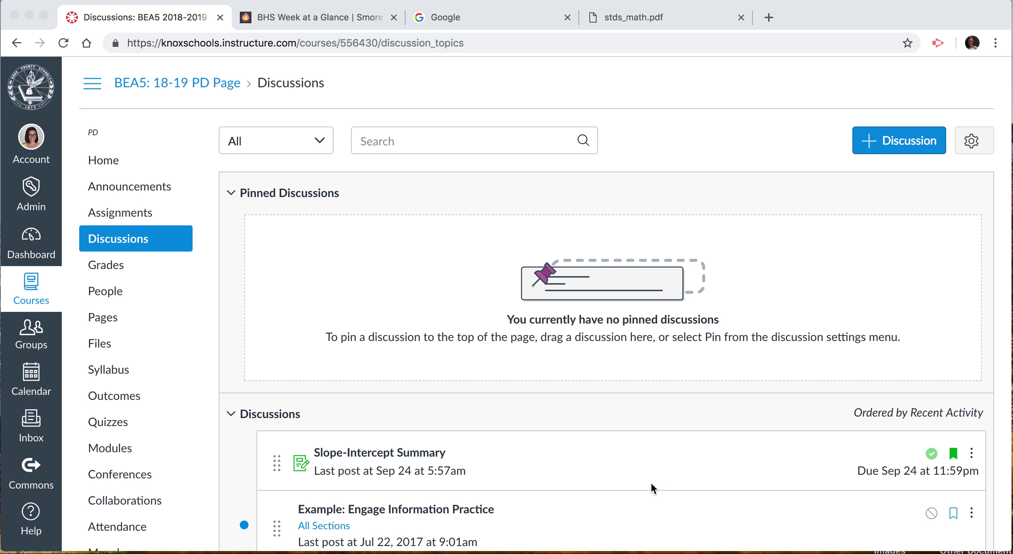
In the discussion prompt, change "the line" to "the points".
scroll(504, 193, down, 4)
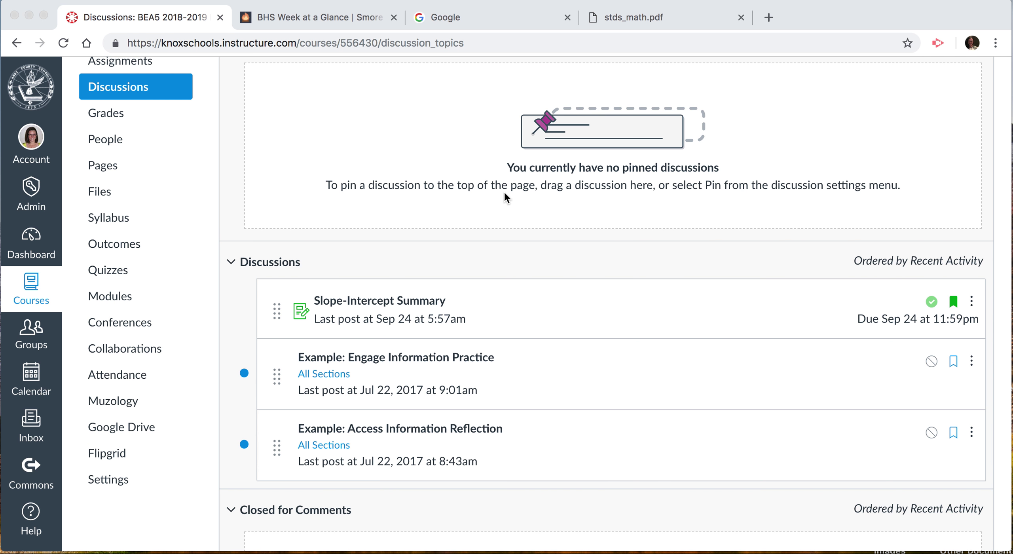
scroll(600, 256, up, 3)
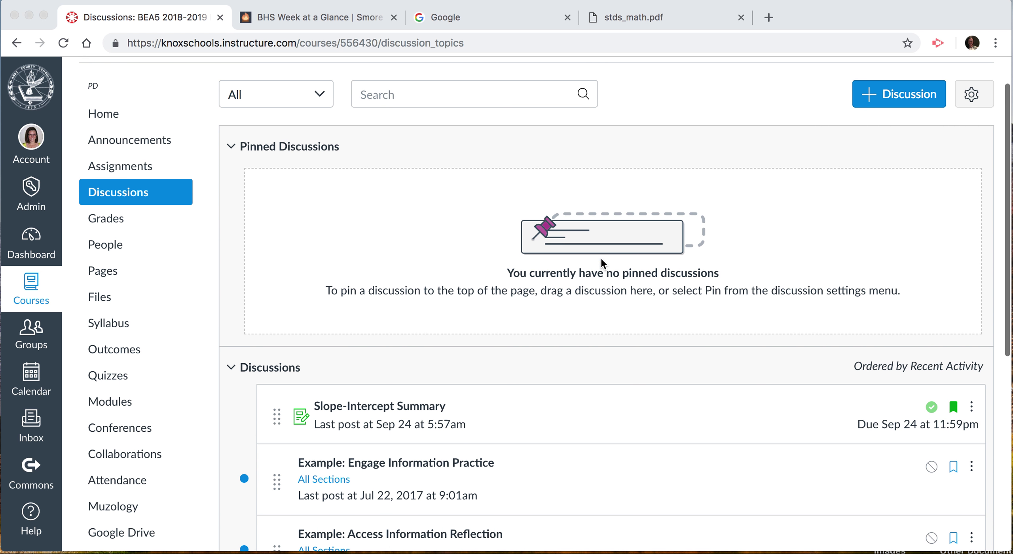
click(401, 396)
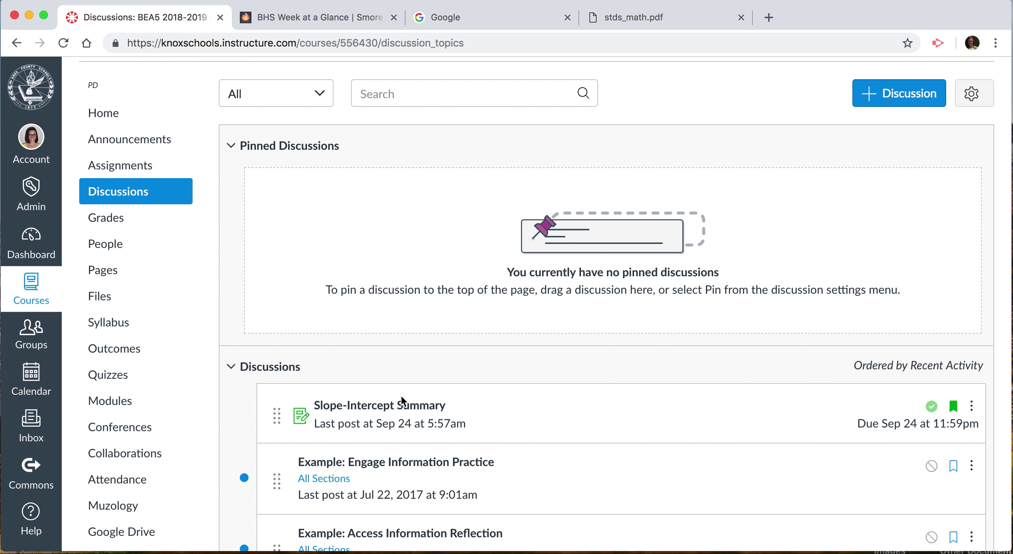
click(400, 404)
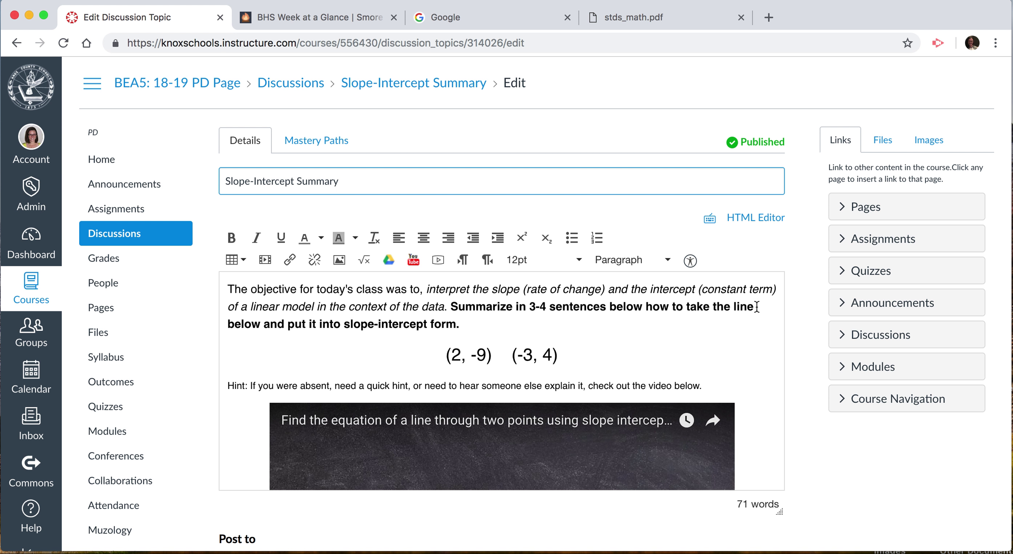
click(755, 307)
key(BackSpace)
key(BackSpace)
key(BackSpace)
key(BackSpace)
text(points)
Replace "it" with "them" so the prompt reads "put them into slope-intercept form.".
click(317, 324)
key(BackSpace)
key(BackSpace)
text(them)
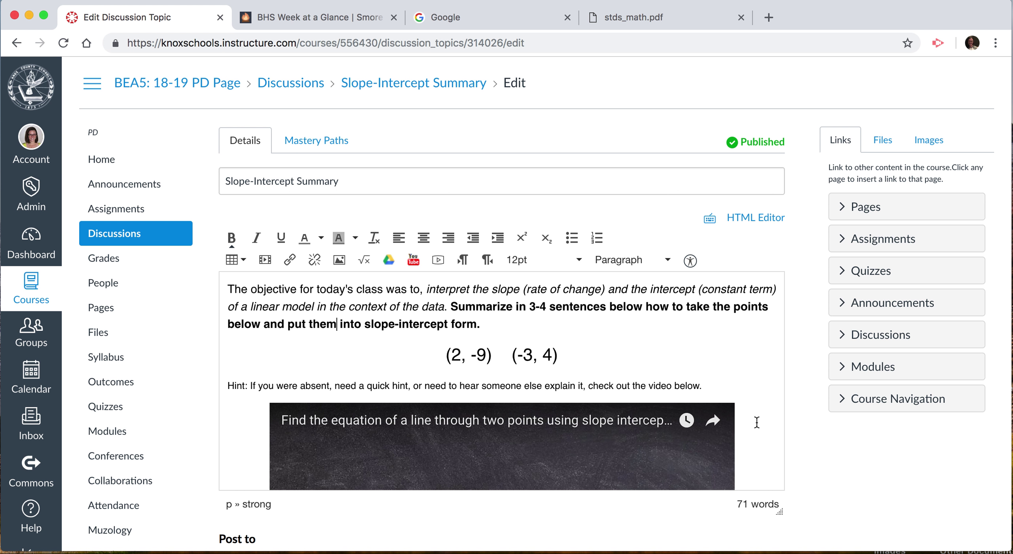
scroll(756, 423, down, 3)
scroll(757, 422, down, 3)
scroll(757, 423, down, 1)
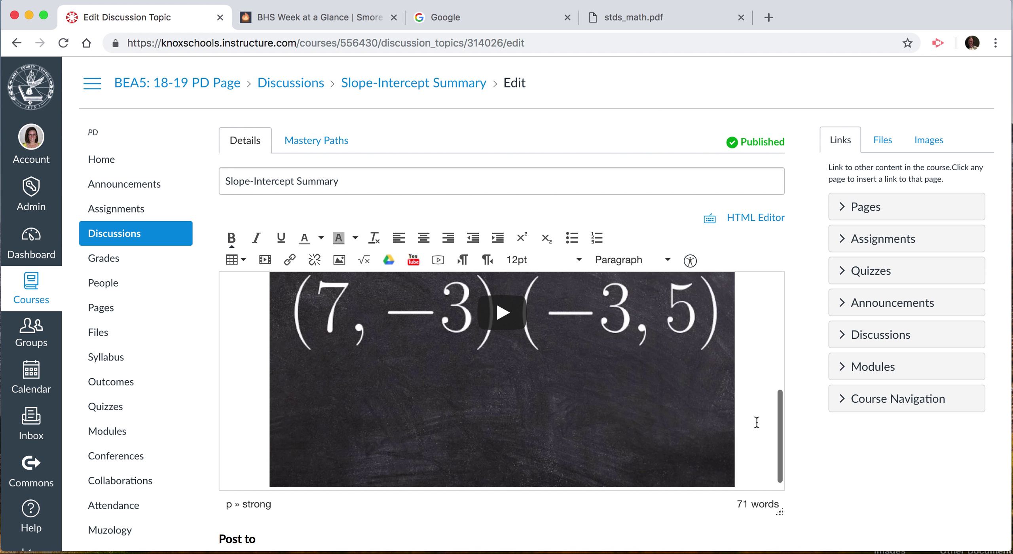
scroll(756, 423, up, 5)
scroll(756, 423, up, 1)
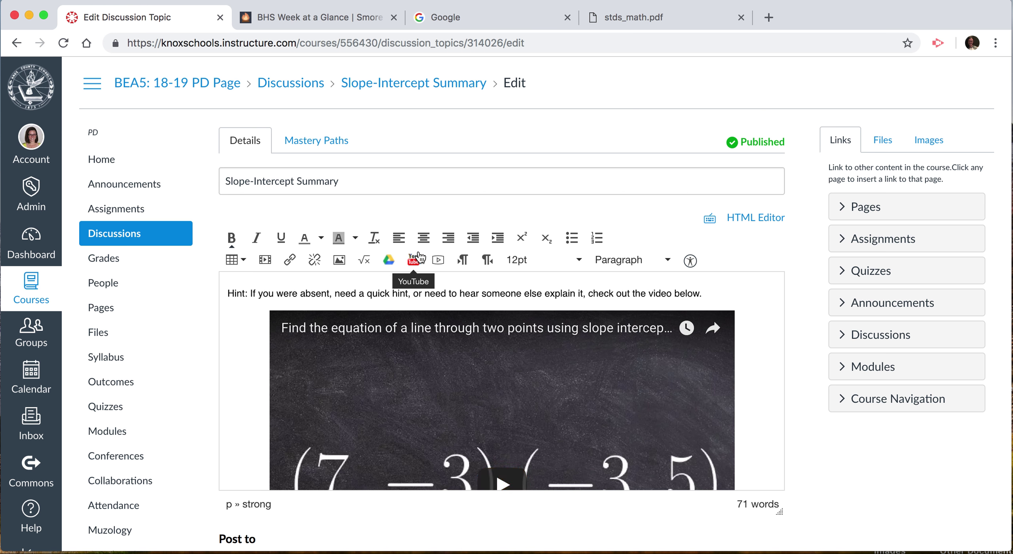
Search YouTube for "slope intercept form" and embed the Khan Academy video in the prompt.
click(414, 263)
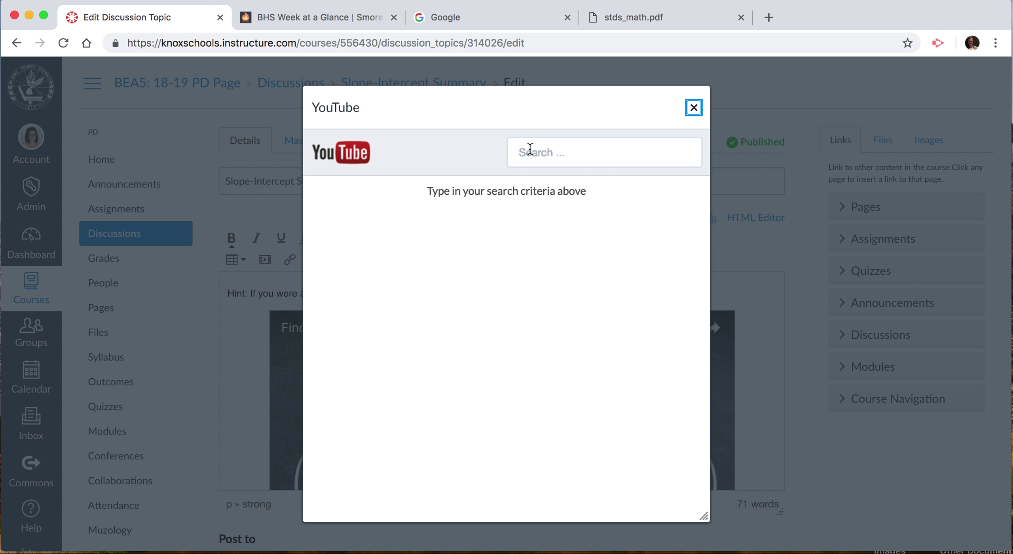
click(548, 153)
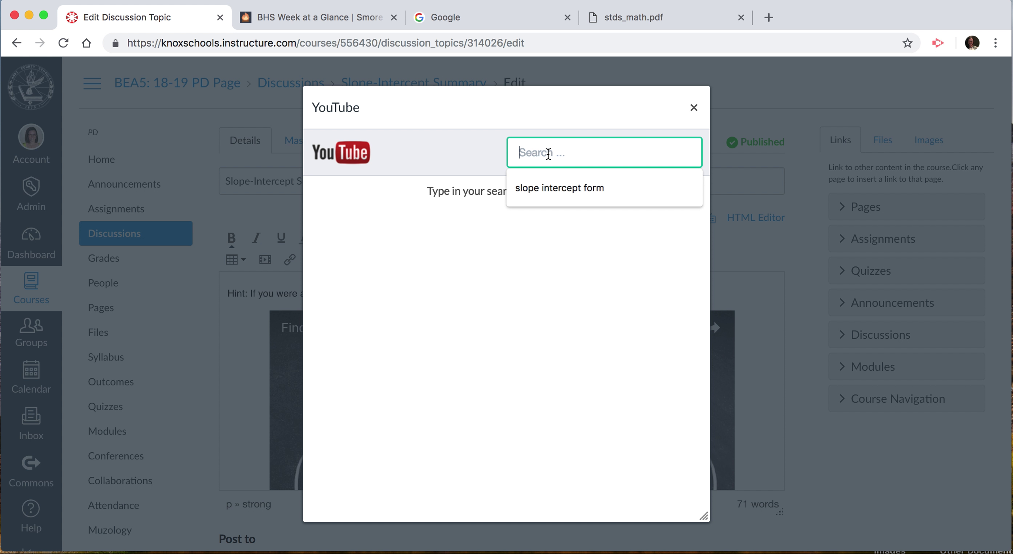
key(Down)
key(Return)
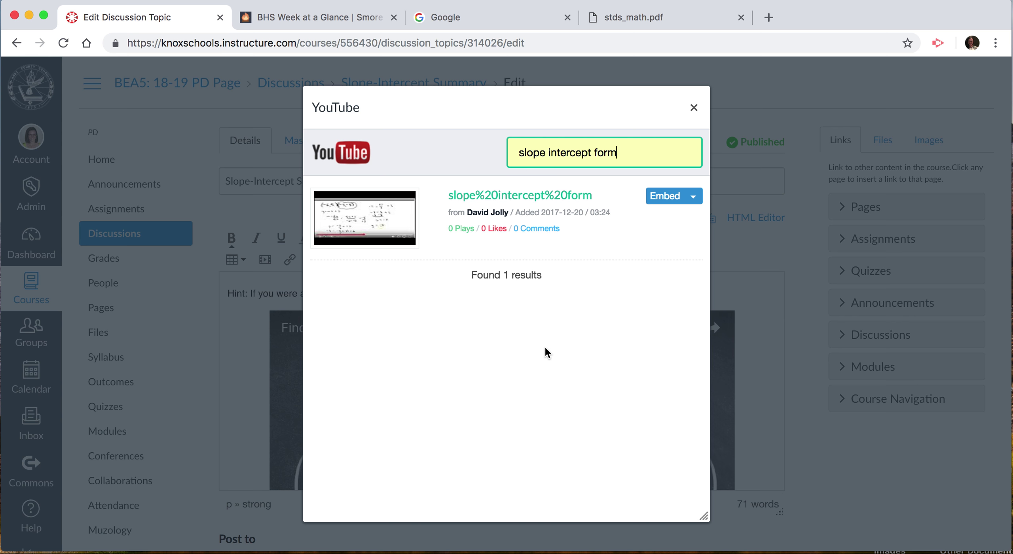
scroll(484, 415, down, 7)
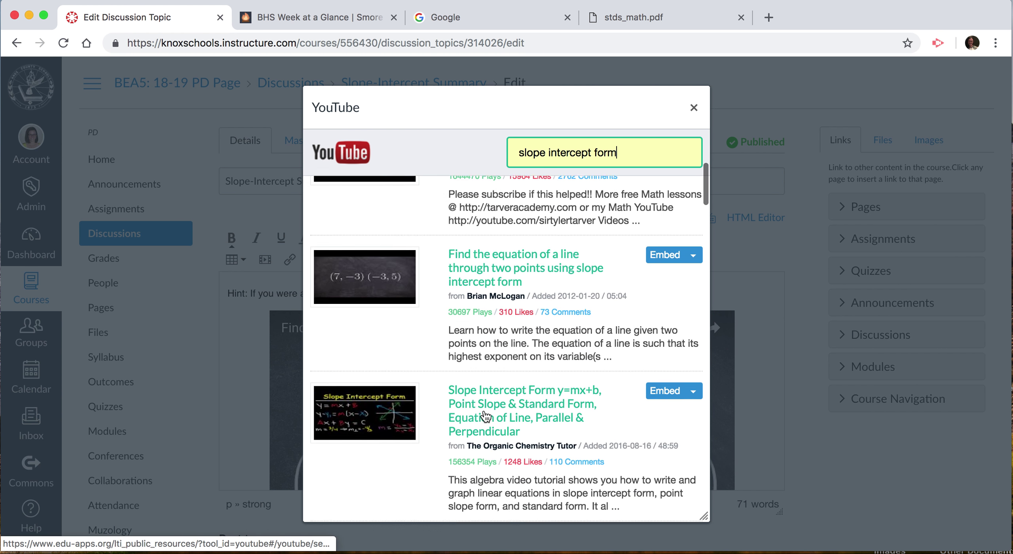
scroll(486, 416, down, 5)
scroll(485, 415, up, 12)
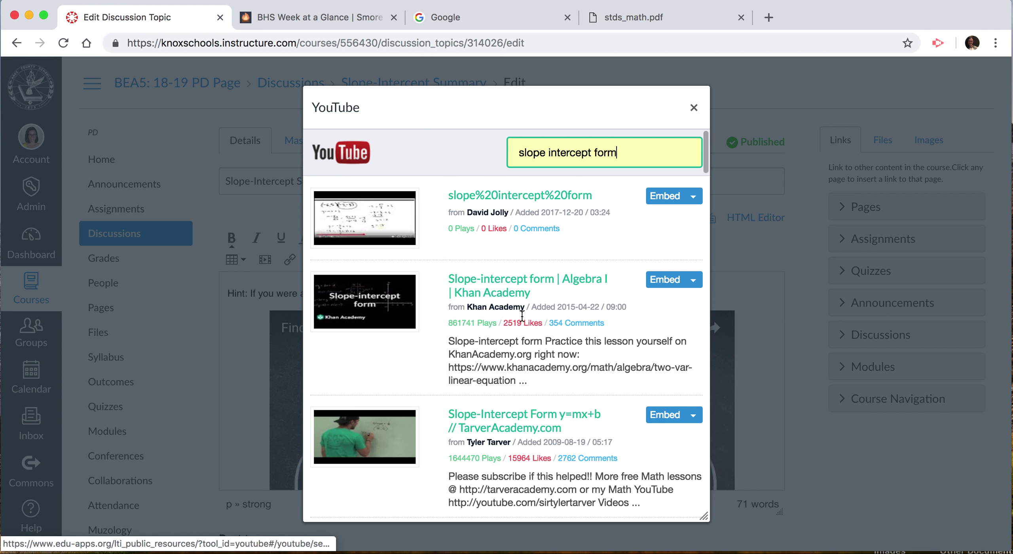
click(658, 279)
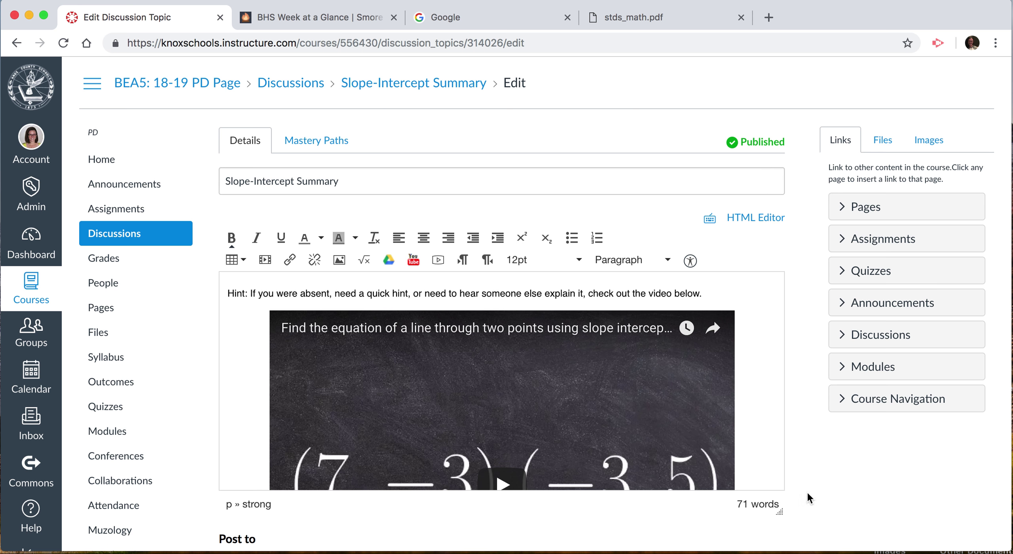
Save the discussion as 5 points possible, due Sep 24 11:59pm for Everyone.
scroll(844, 529, down, 10)
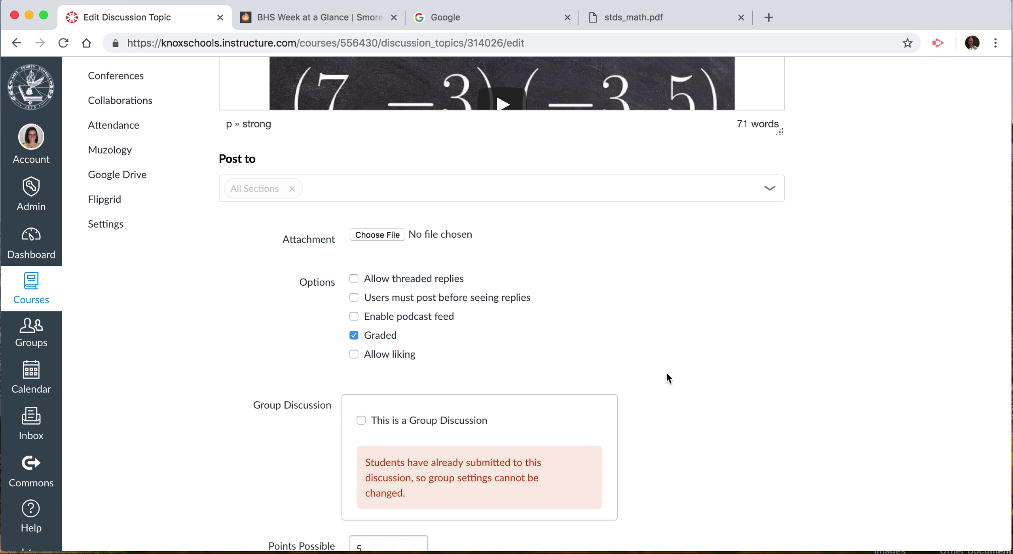
scroll(665, 372, down, 10)
scroll(646, 393, down, 4)
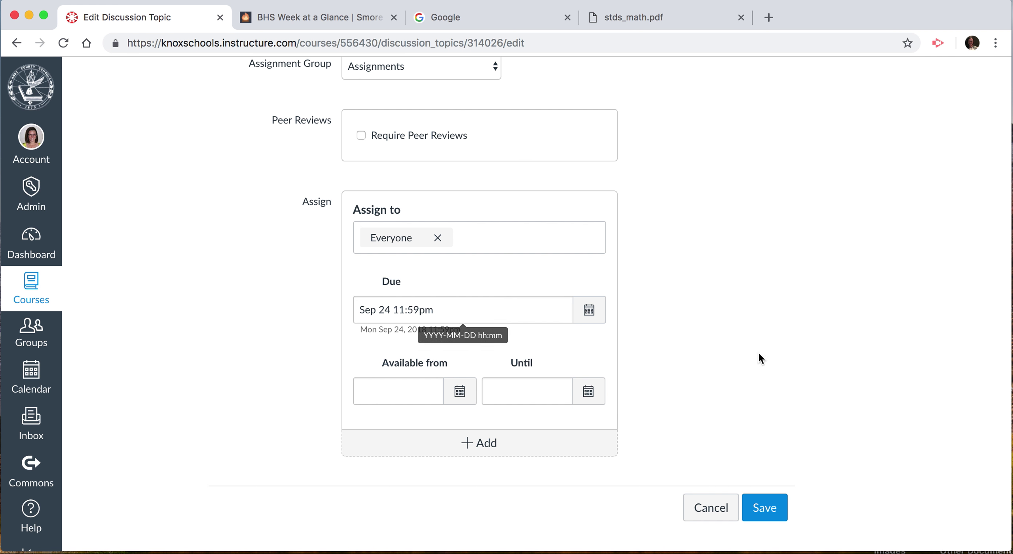
click(772, 509)
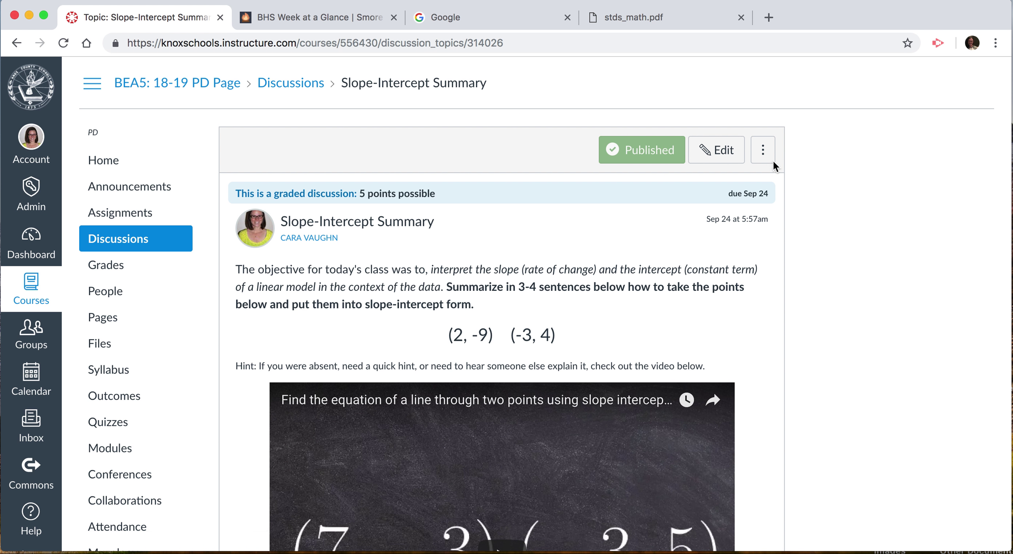
Open the ⋮ options menu beside Edit to reveal Show Rubric.
click(766, 152)
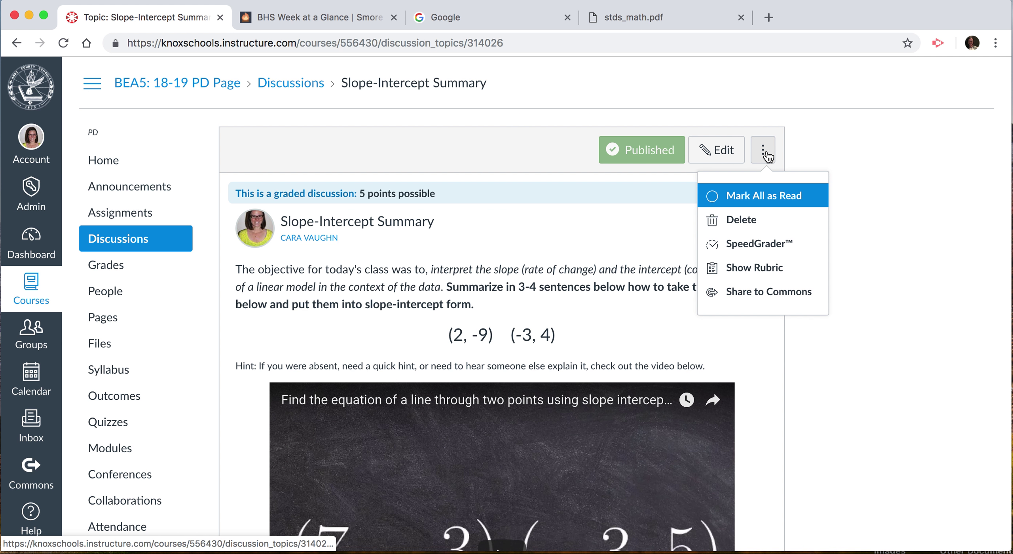
click(752, 268)
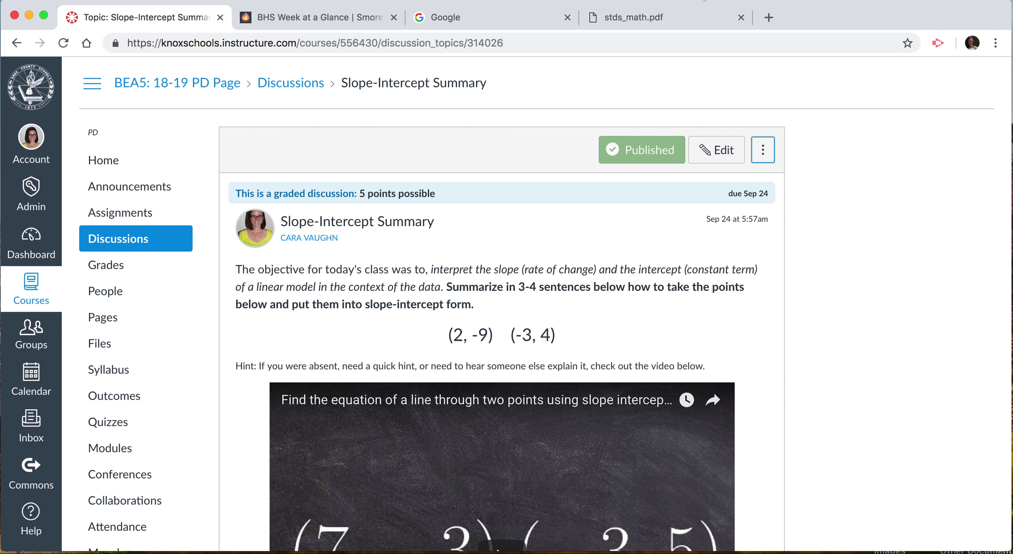